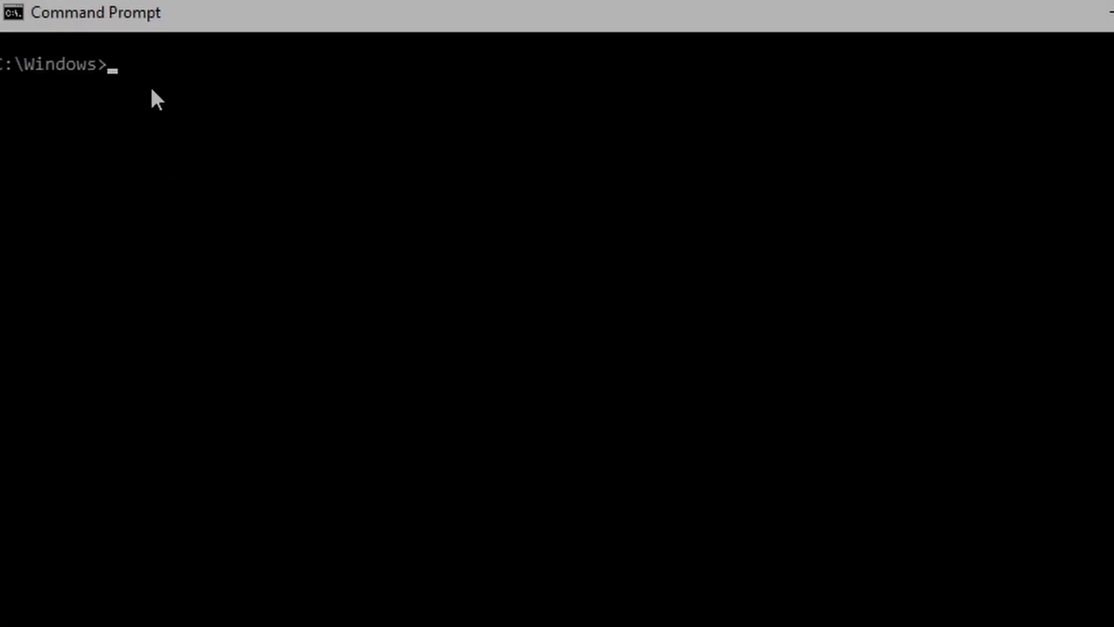
Step: Run dir to list C:\Windows, enter 'Wow fast!' to get a not-recognized error, then type cls
text(dir)
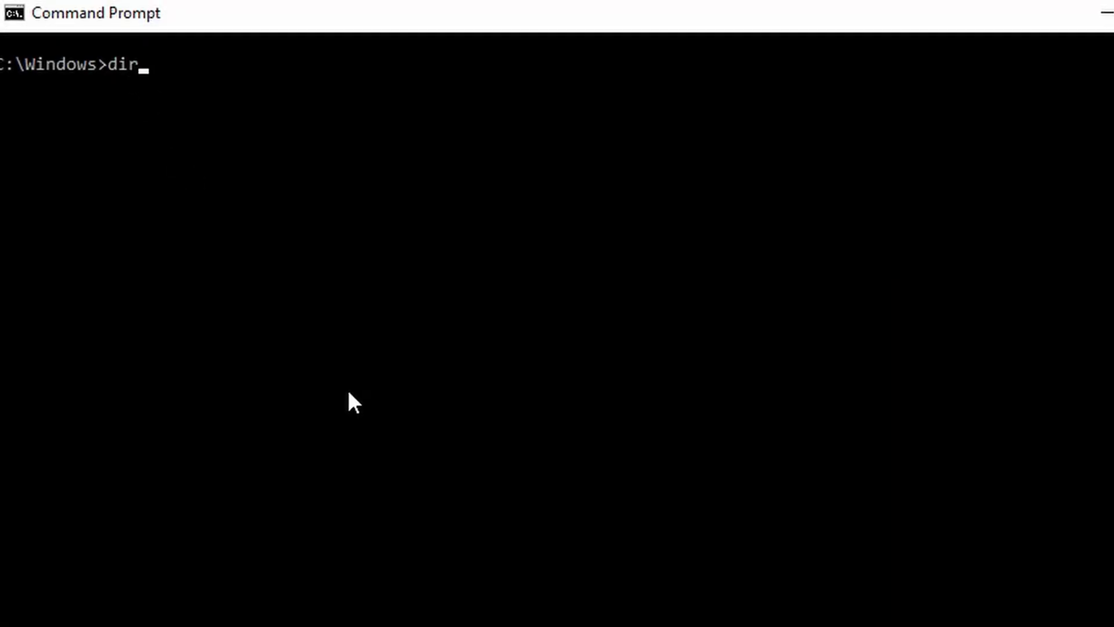
key(Return)
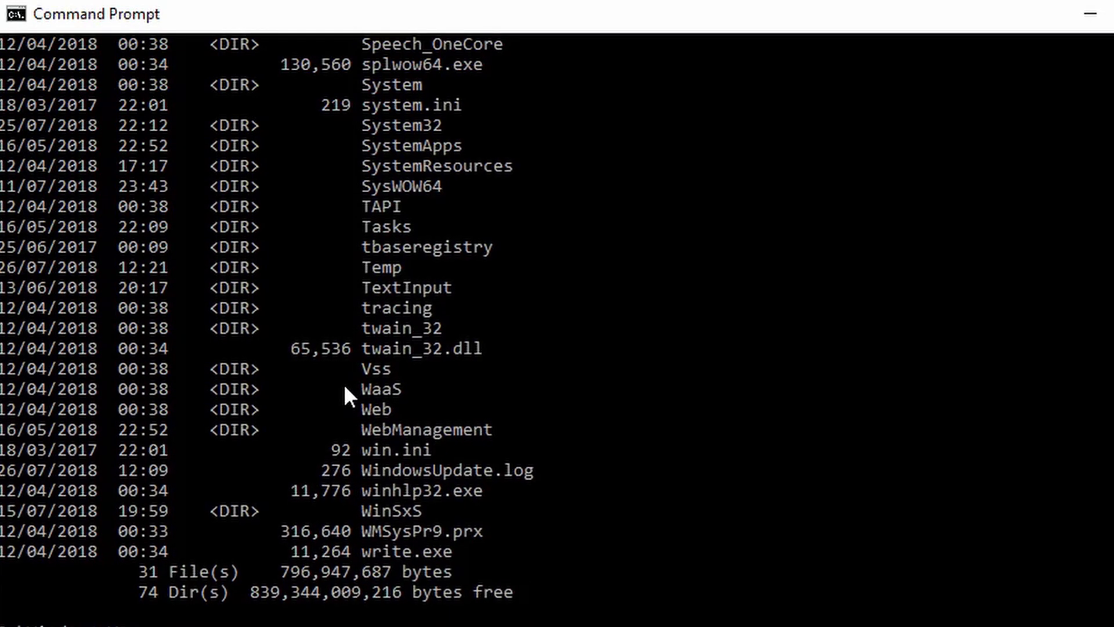
text(Wow fast!)
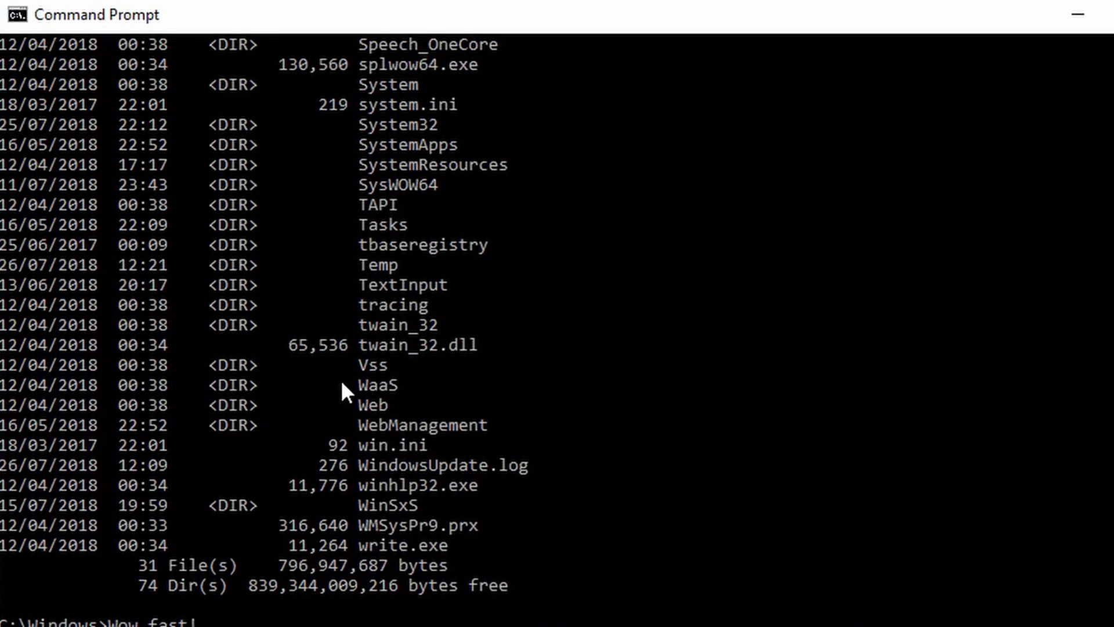
key(Return)
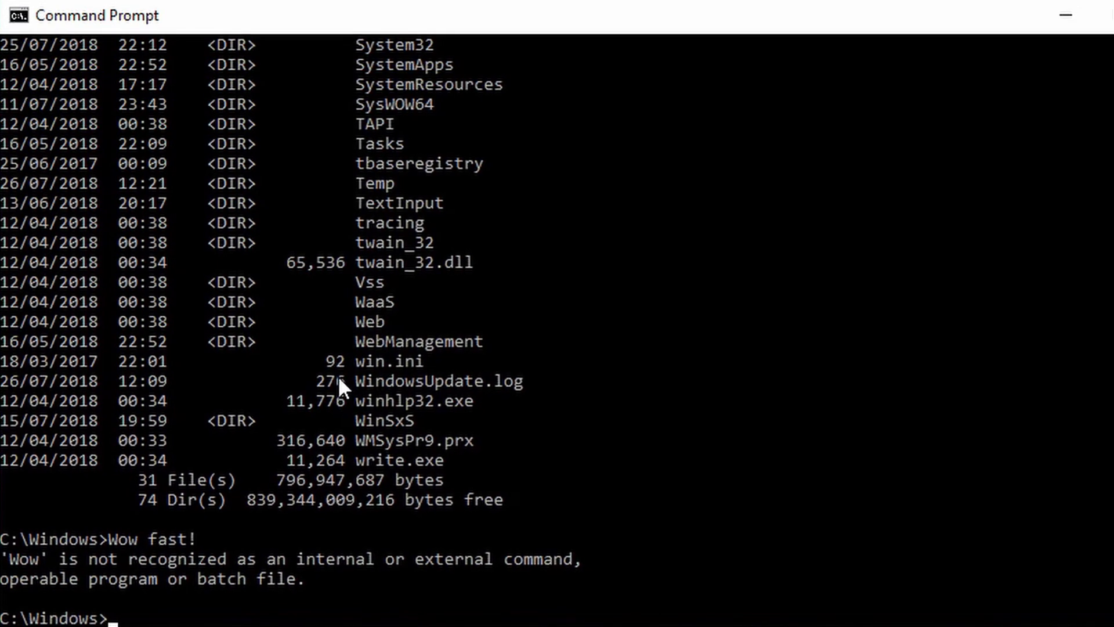
text(cls)
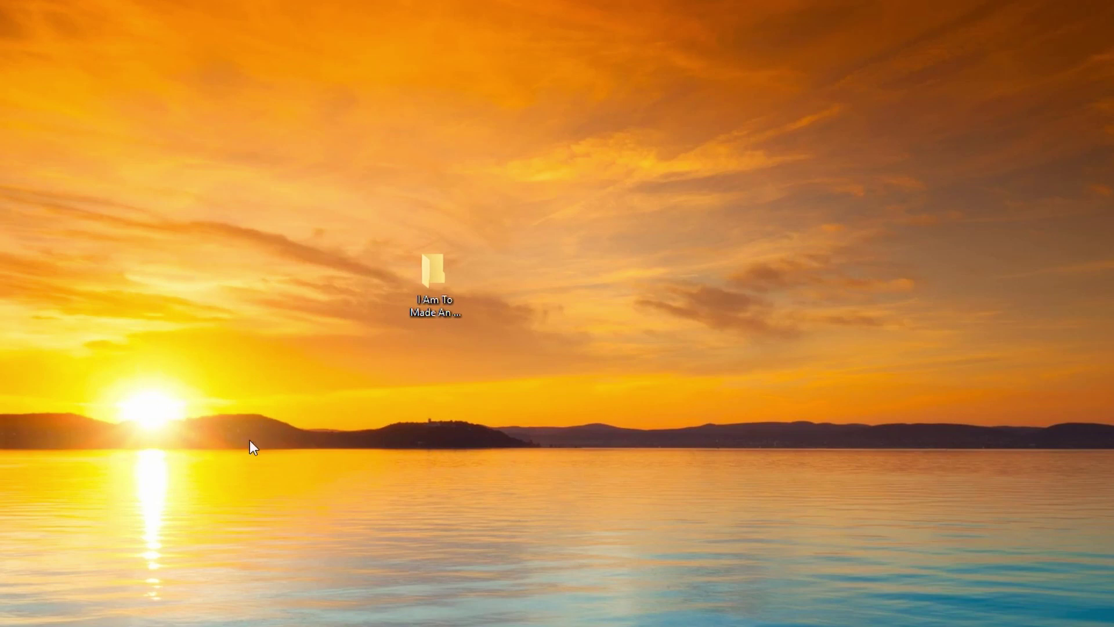
Step: Drag the 'I Am To Made An Example Of' folder to the upper right of the desktop
key(Right)
click(335, 488)
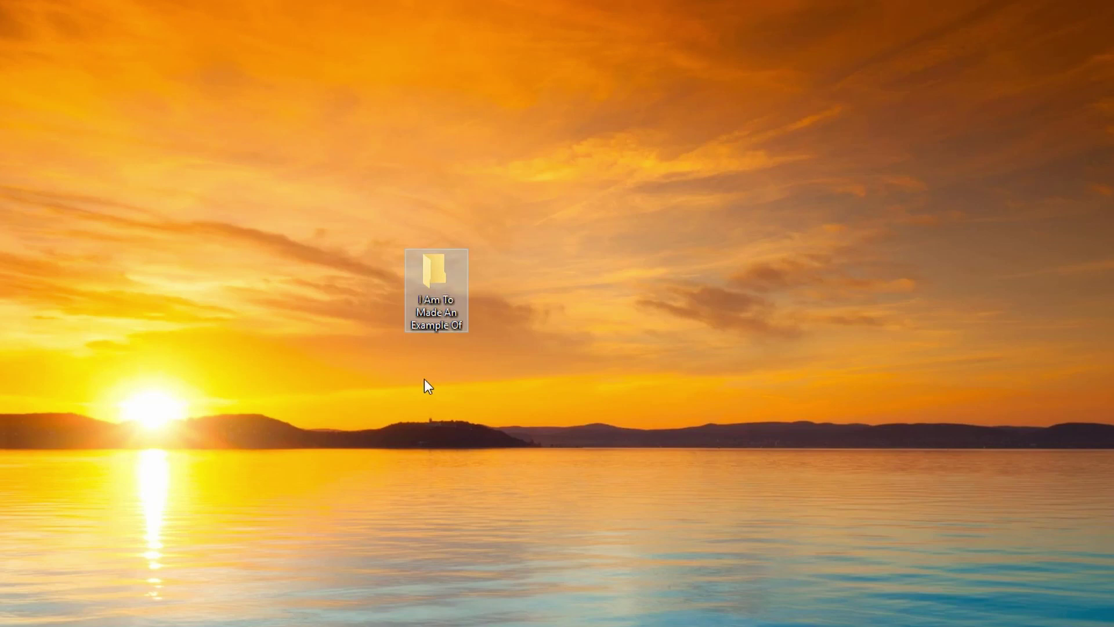
click(440, 287)
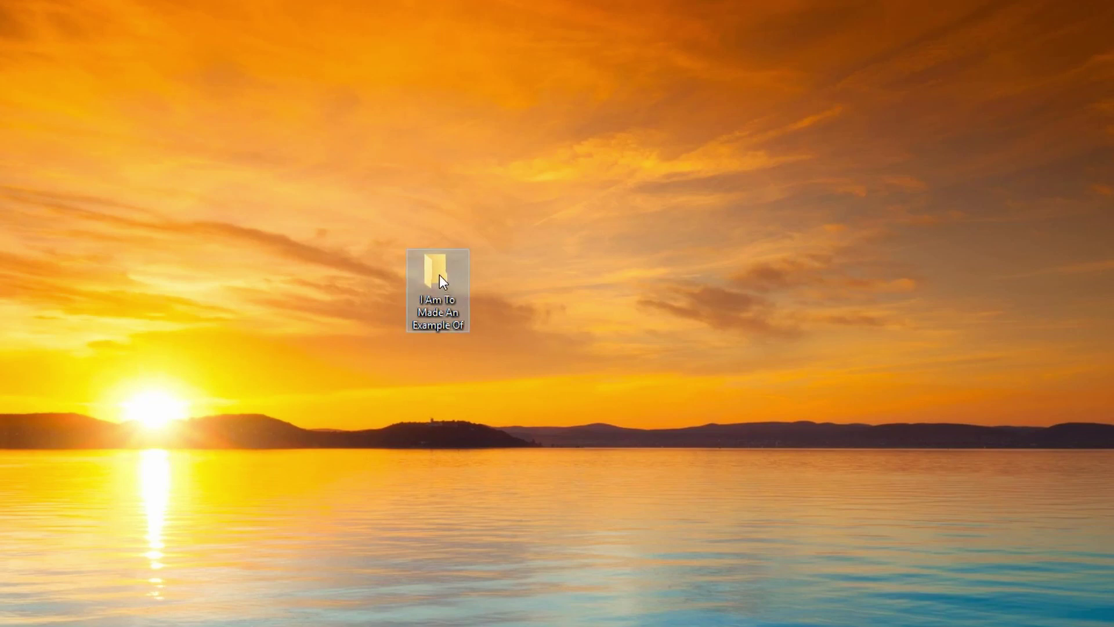
drag(440, 274, 332, 300)
drag(270, 237, 721, 160)
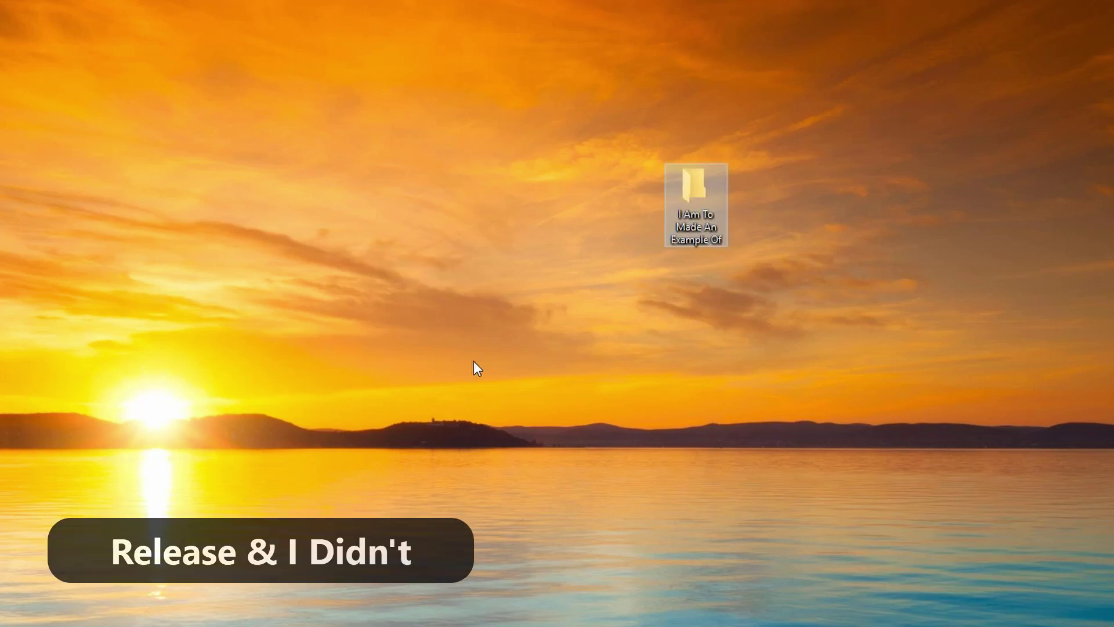
Step: Copy the 'I Am To Made An Example Of' folder using Copy from its context menu
right_click(671, 181)
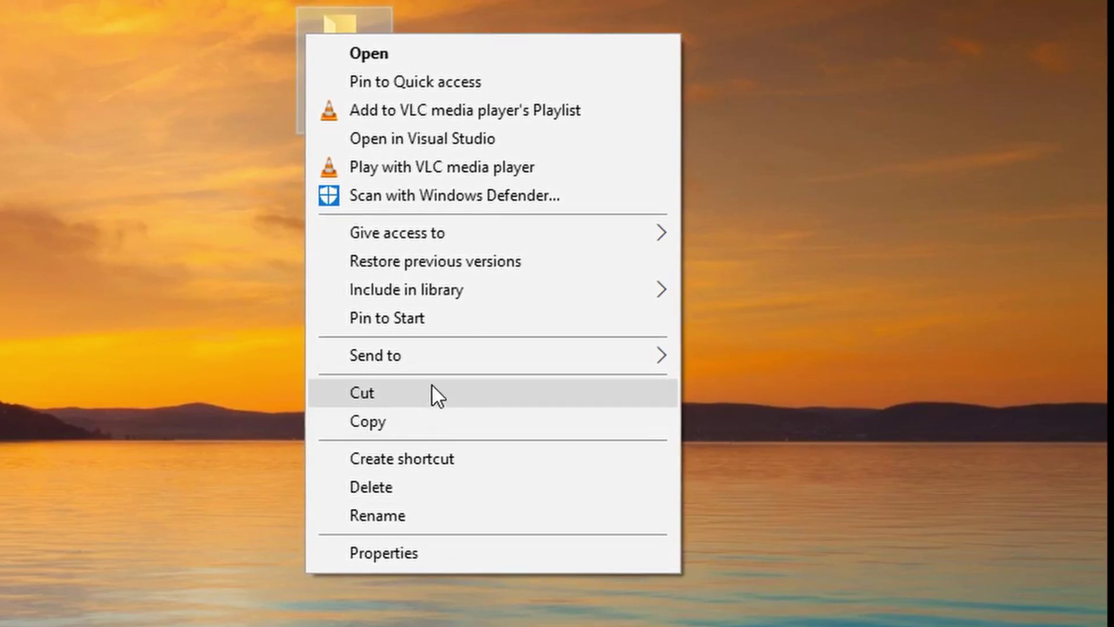
mouse_move(440, 367)
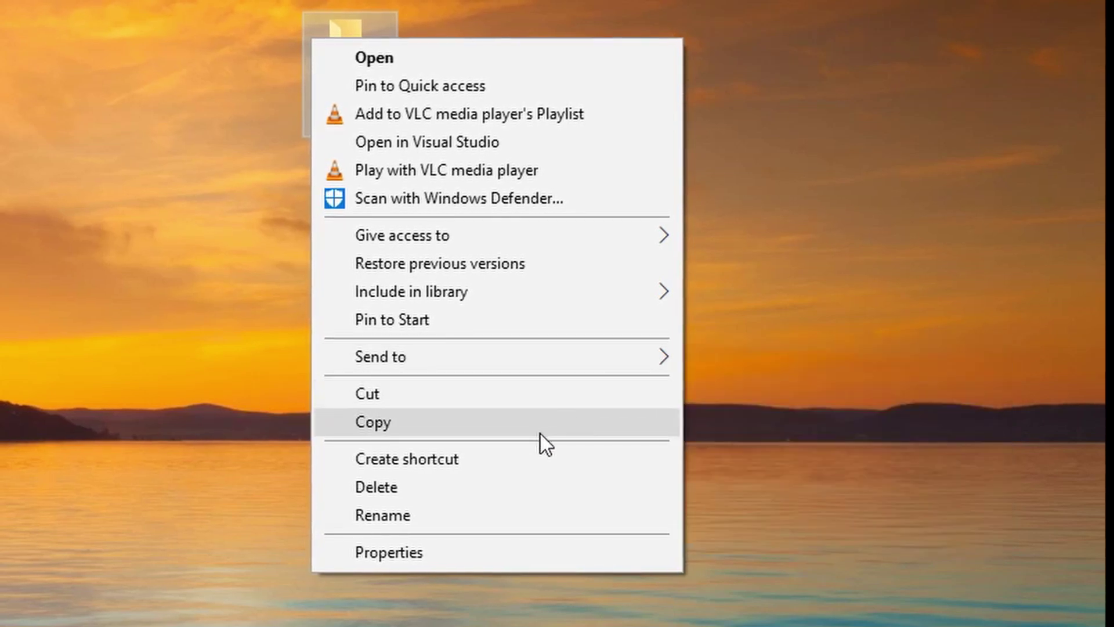
click(475, 427)
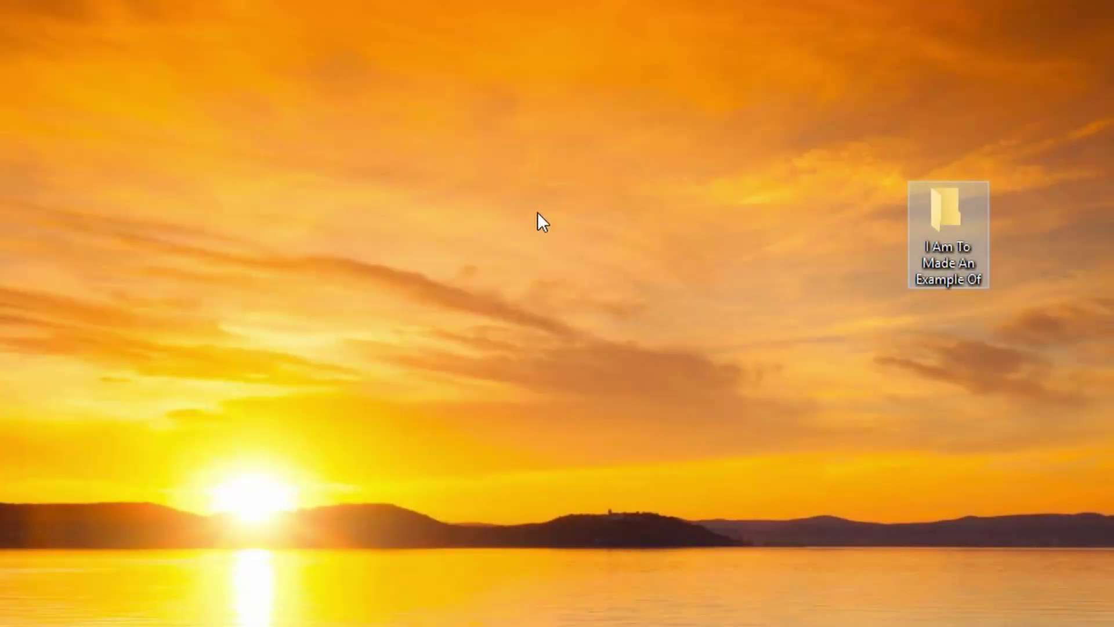
Step: Paste a copy of the folder onto the desktop and arrange it beside the original
right_click(456, 243)
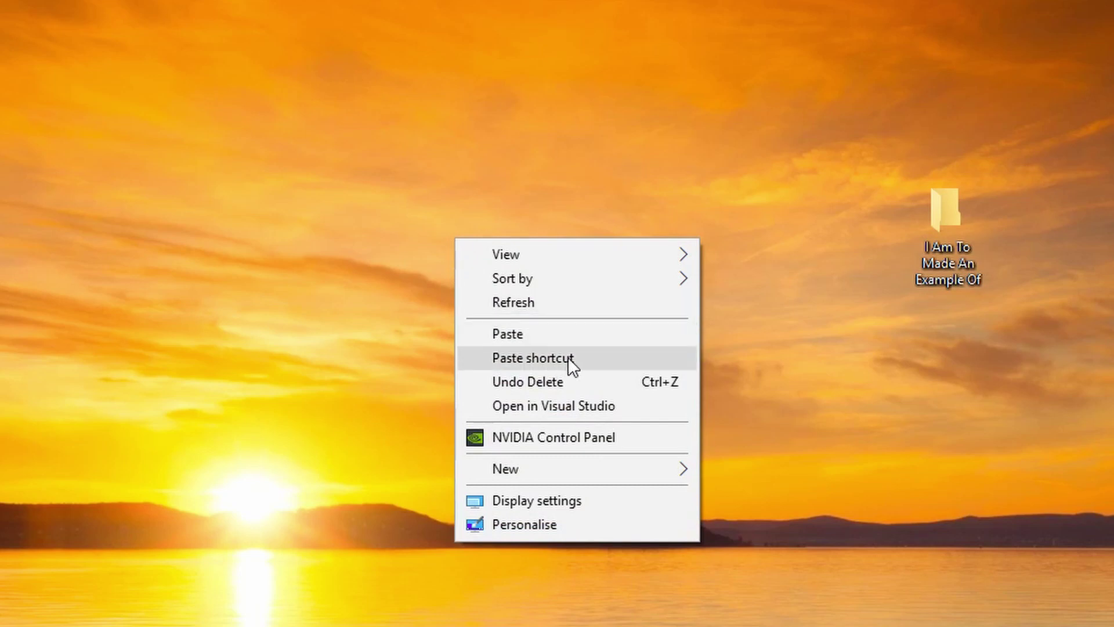
click(569, 341)
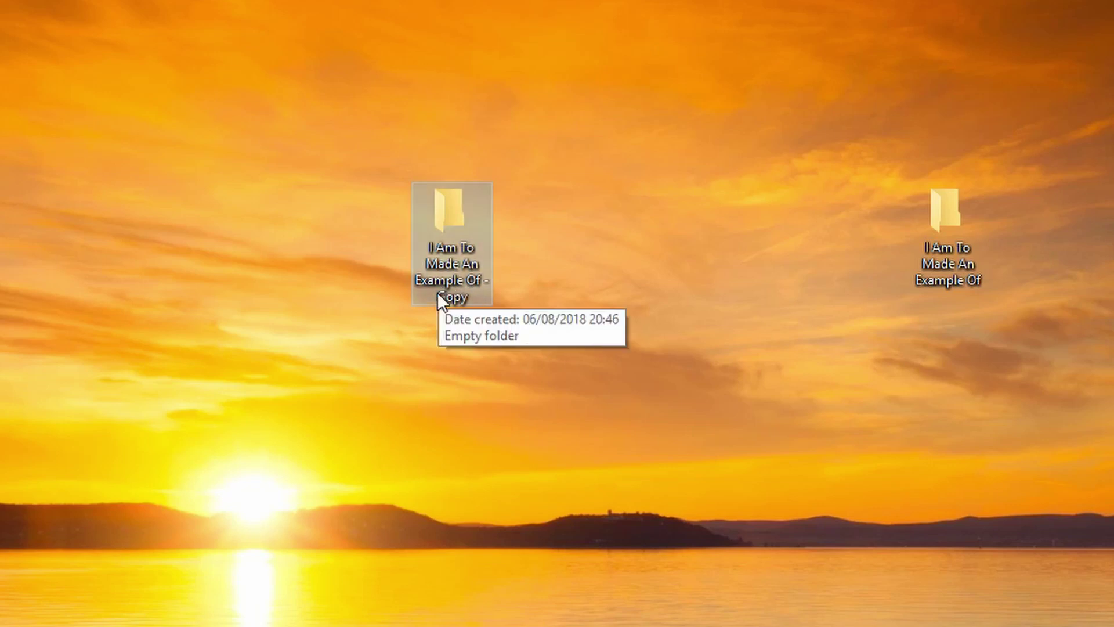
drag(940, 202, 535, 273)
click(455, 260)
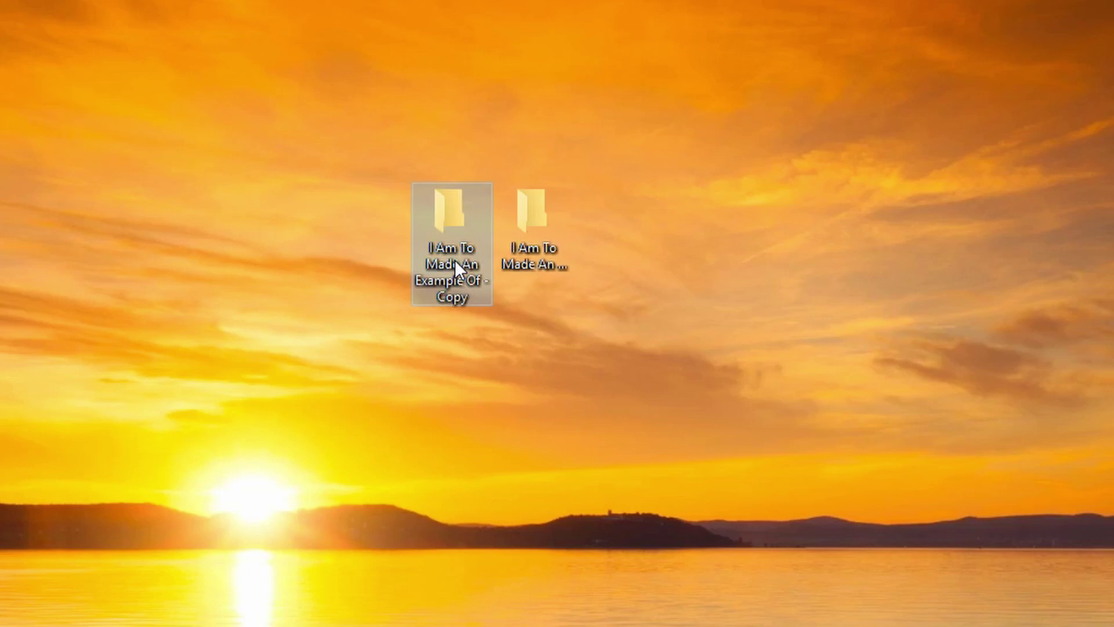
click(545, 259)
click(461, 258)
click(535, 260)
click(468, 262)
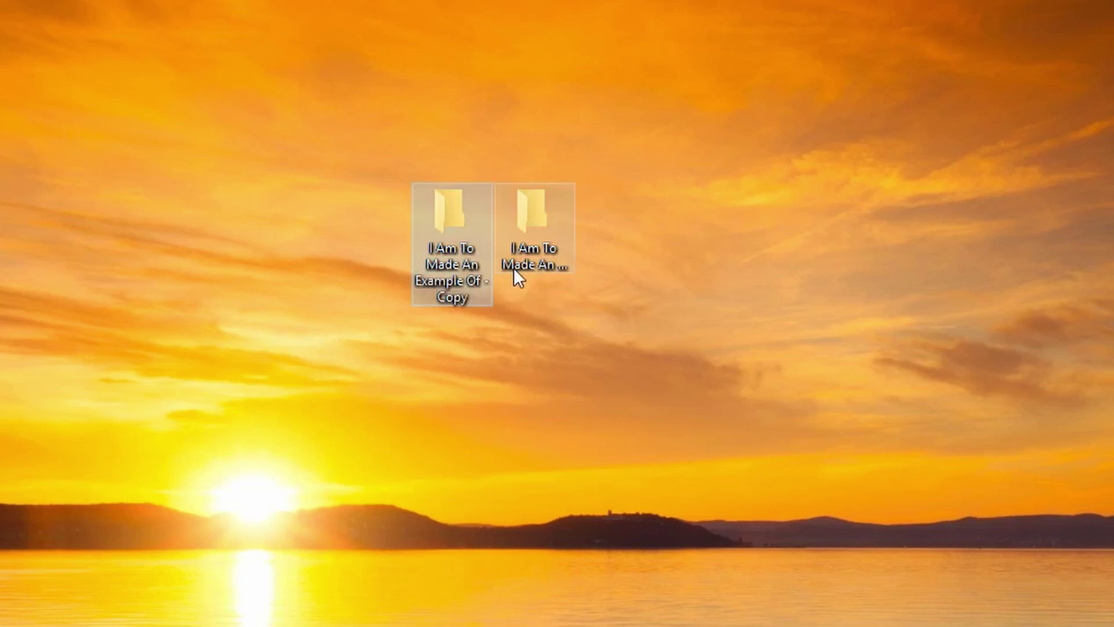
click(538, 257)
drag(538, 206, 683, 236)
Step: Drag the '- Copy' folder into the original 'I Am To Made An Example Of' folder
click(458, 261)
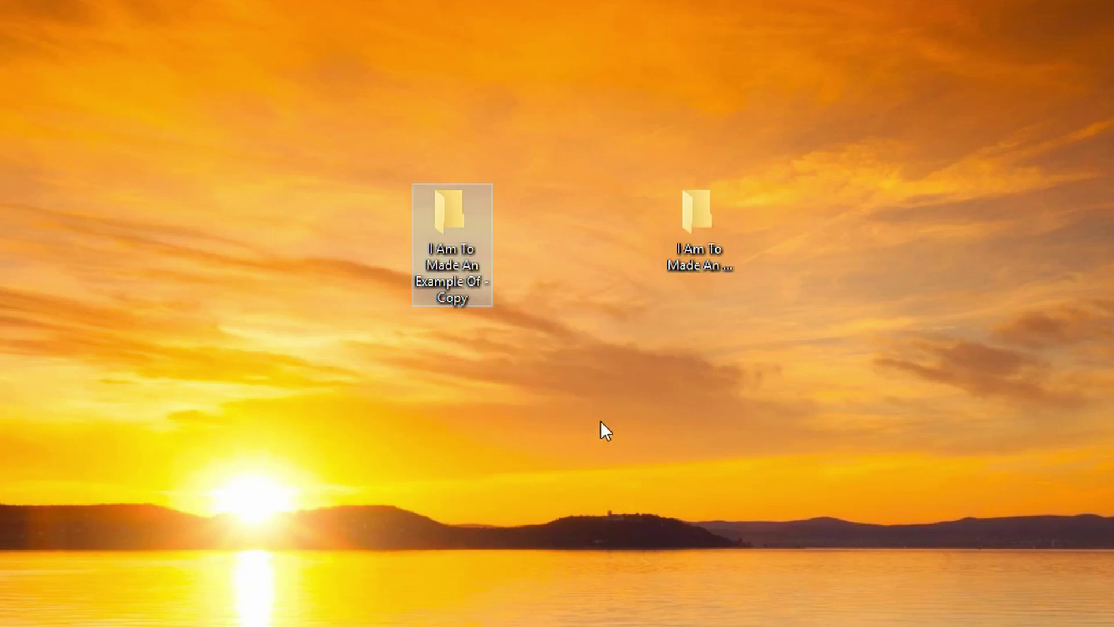
drag(453, 212, 705, 204)
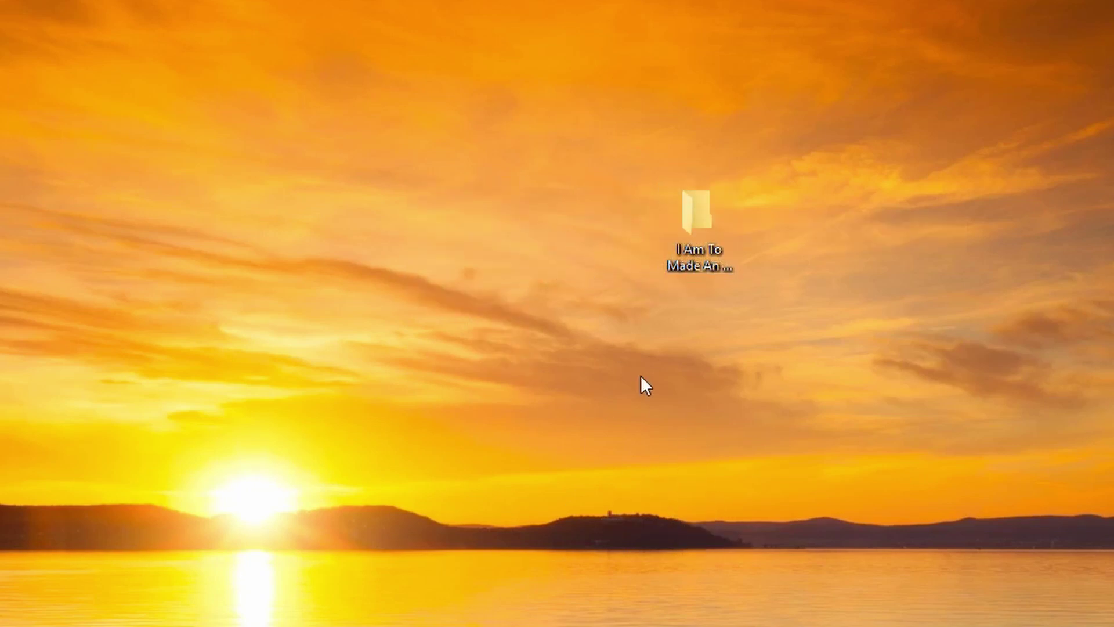
click(708, 224)
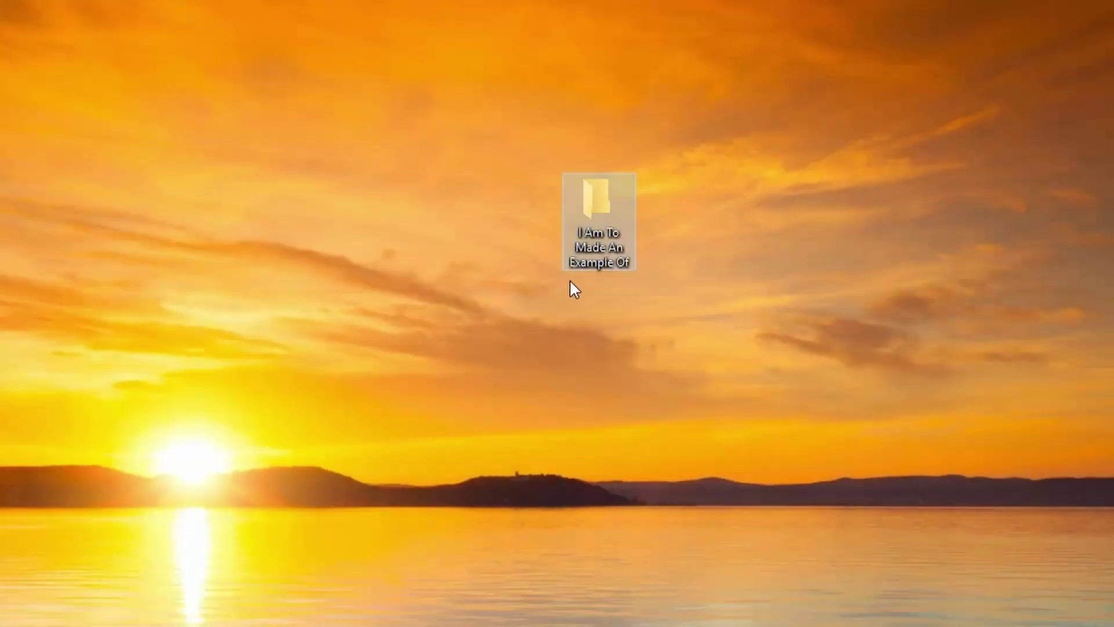
Step: Open the original folder in large icons, drag its Copy folder out to the desktop, then back in
double_click(602, 202)
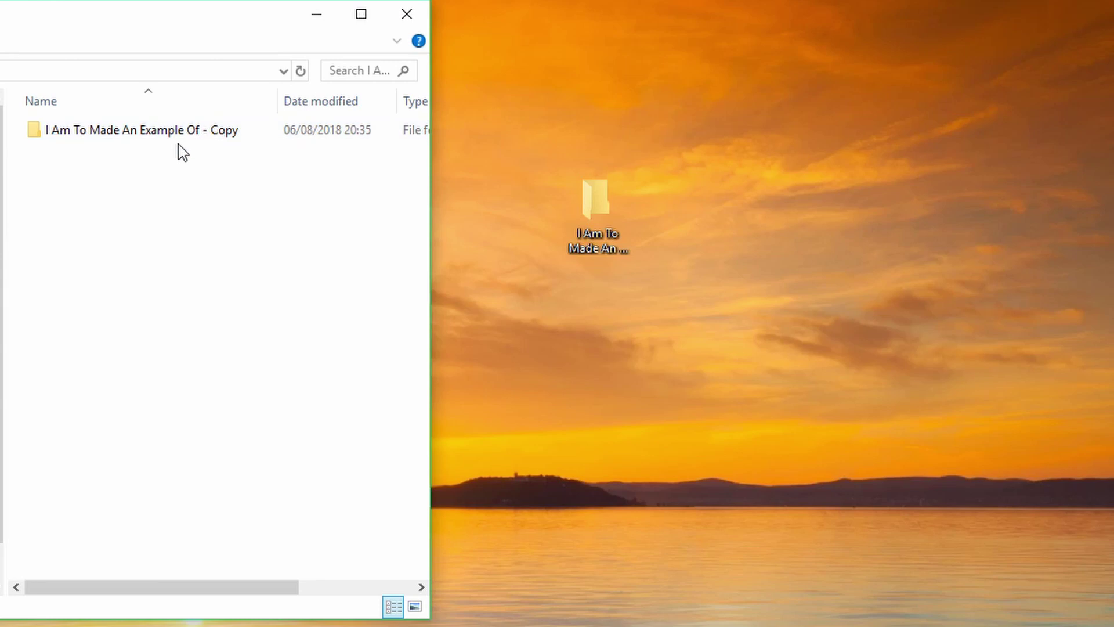
click(414, 607)
drag(67, 159, 664, 574)
drag(726, 459, 726, 457)
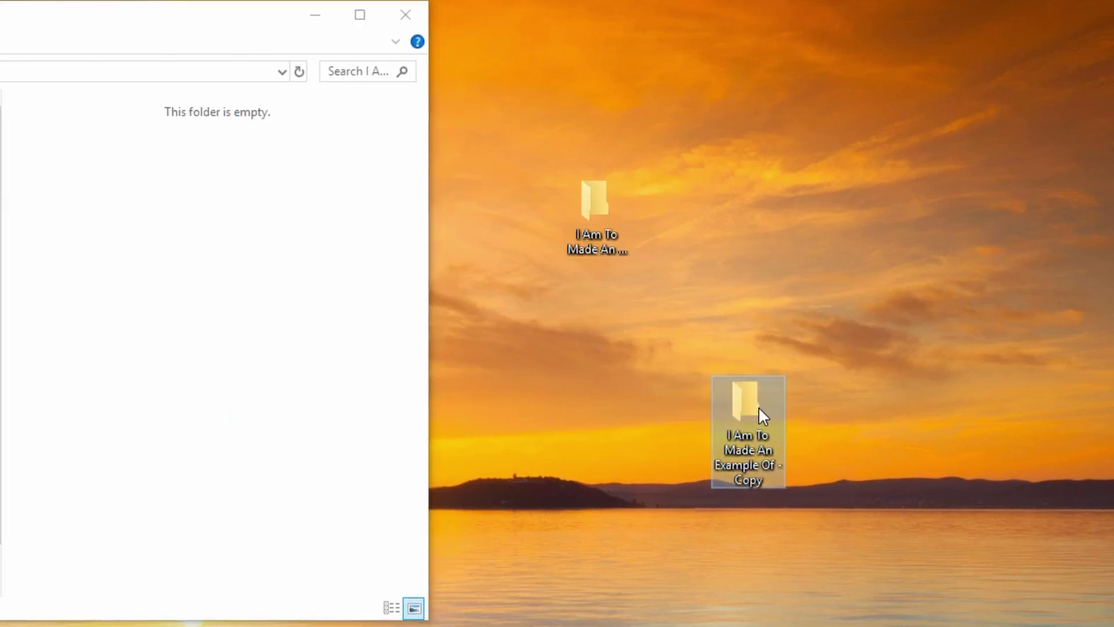
drag(761, 414, 122, 174)
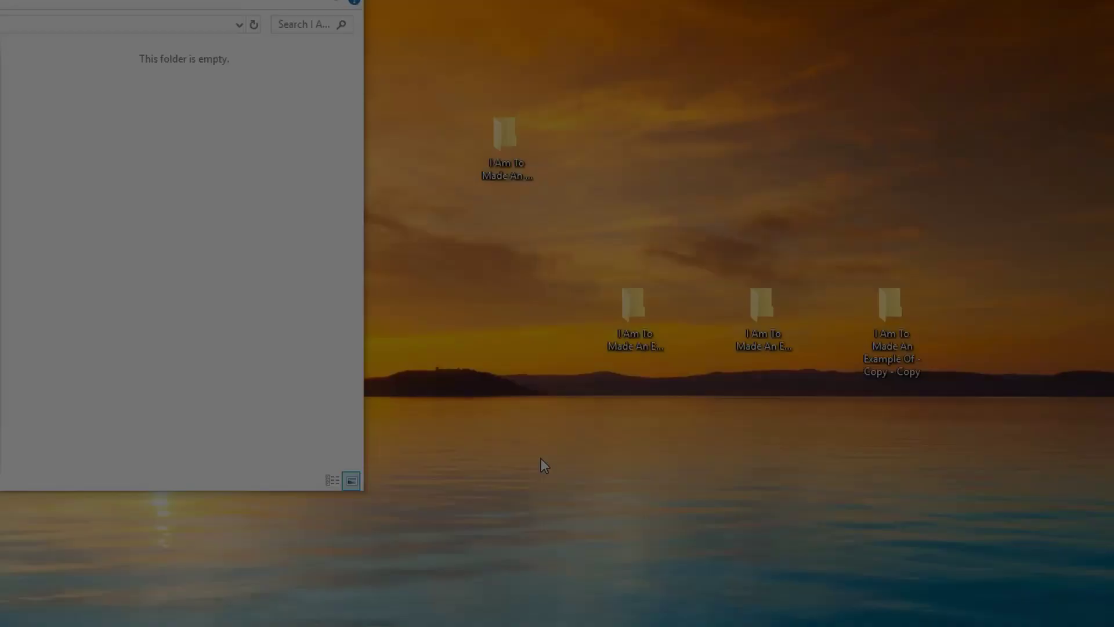
drag(541, 458, 776, 522)
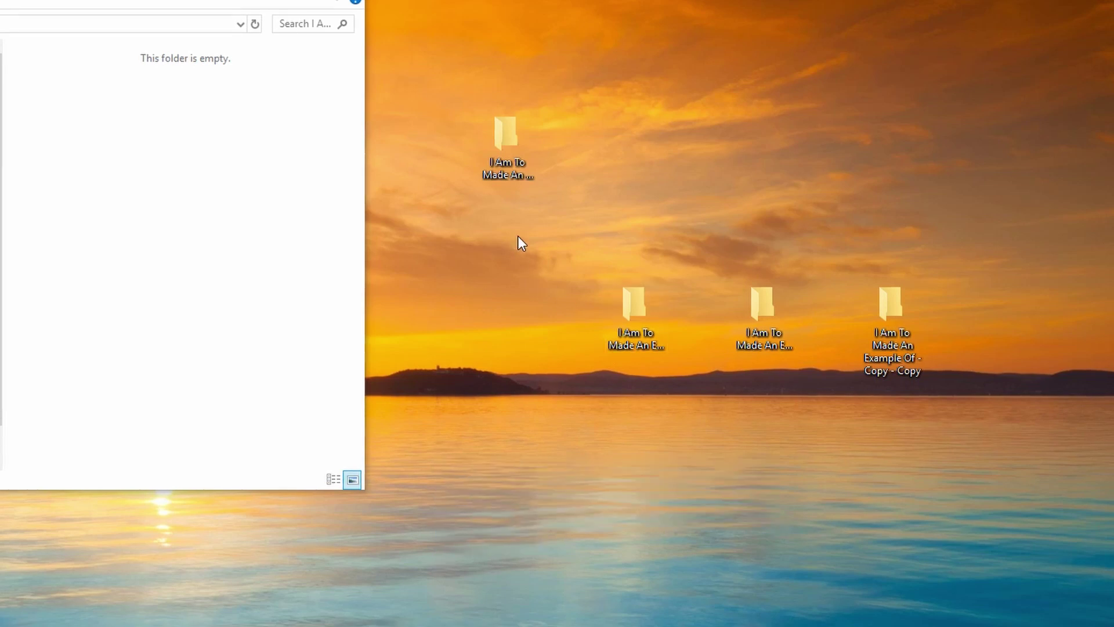
Step: Marquee-select the three folder copies and drag them toward the folder window
drag(518, 235, 1029, 478)
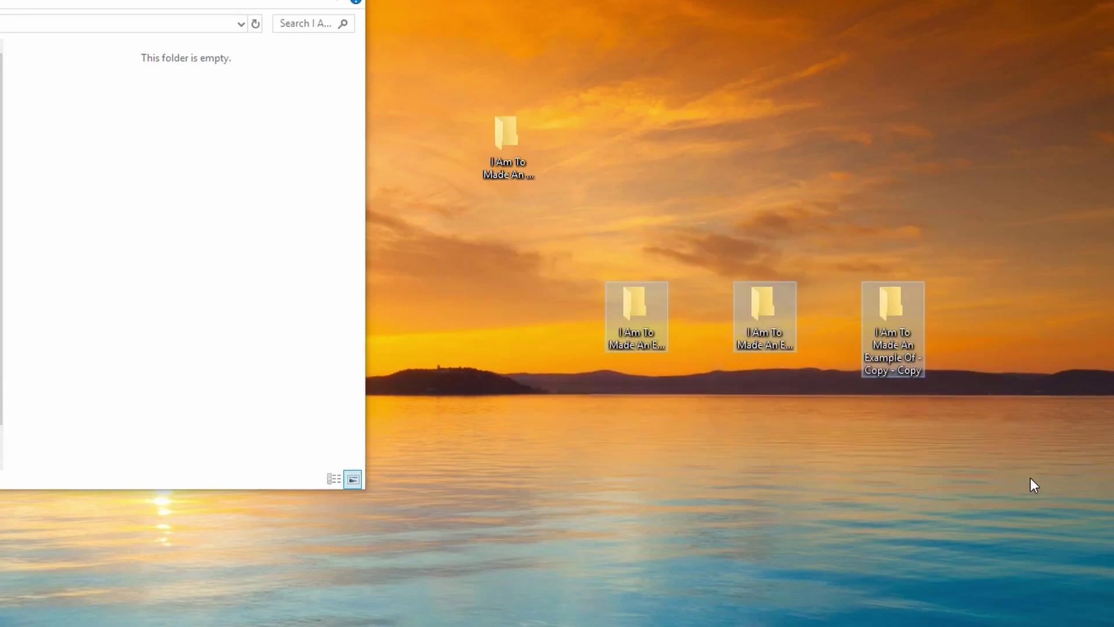
drag(744, 321, 177, 219)
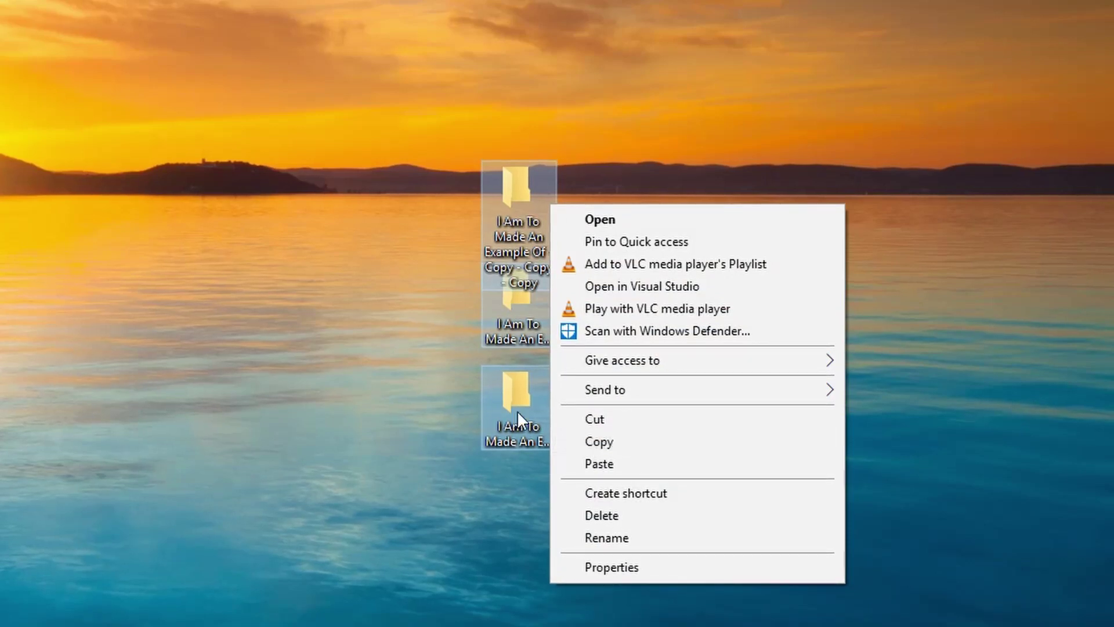
click(383, 297)
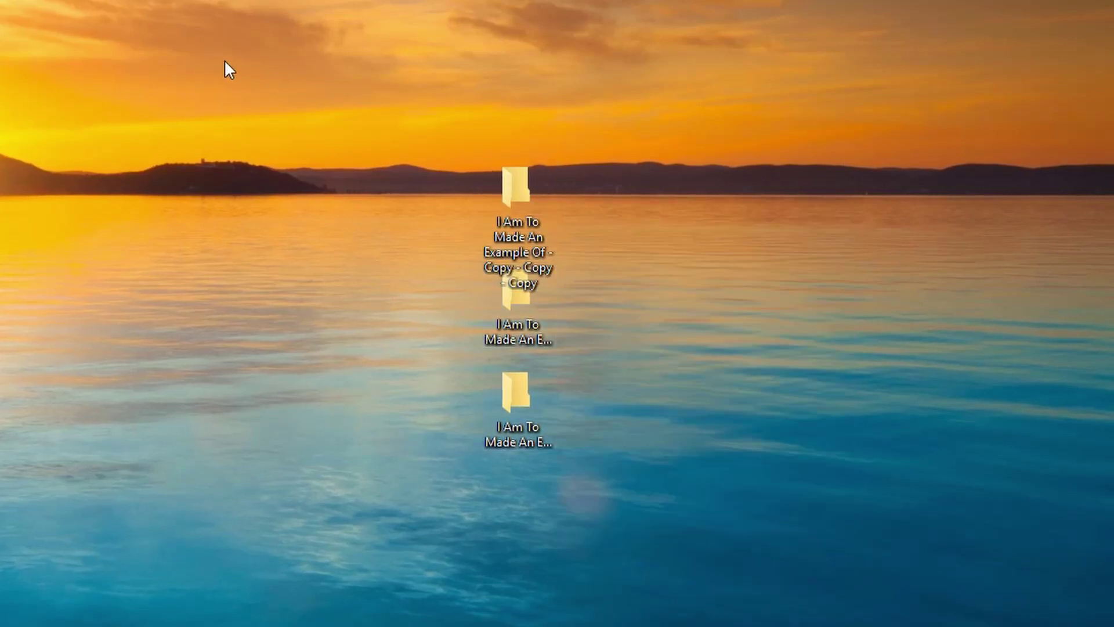
Step: Copy the three selected folders and paste a second set onto the empty desktop
drag(339, 87, 763, 580)
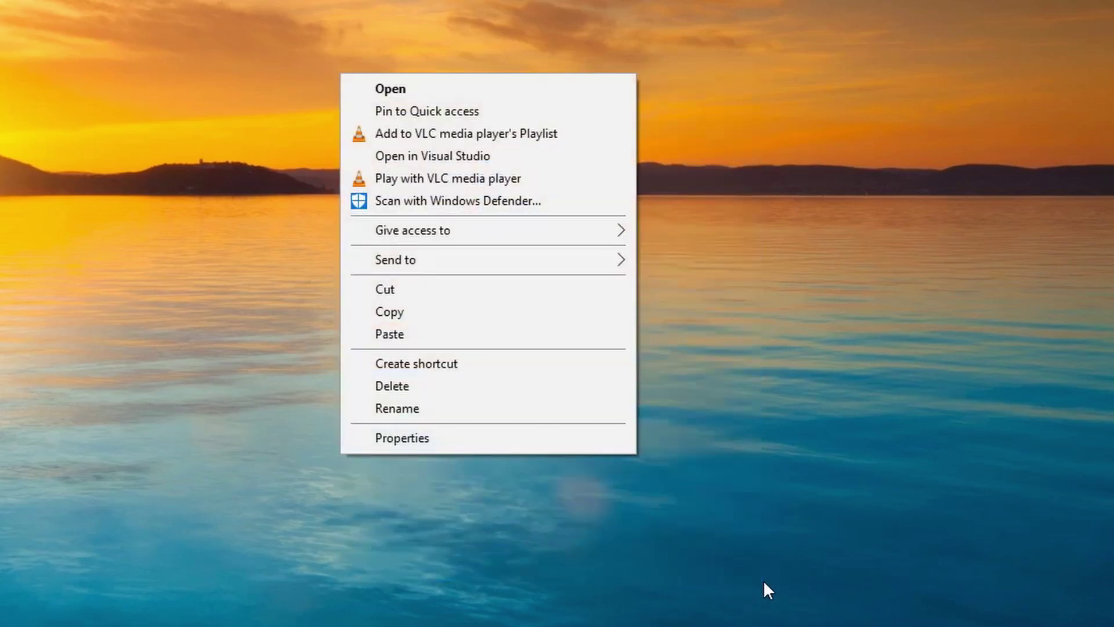
click(523, 314)
right_click(733, 311)
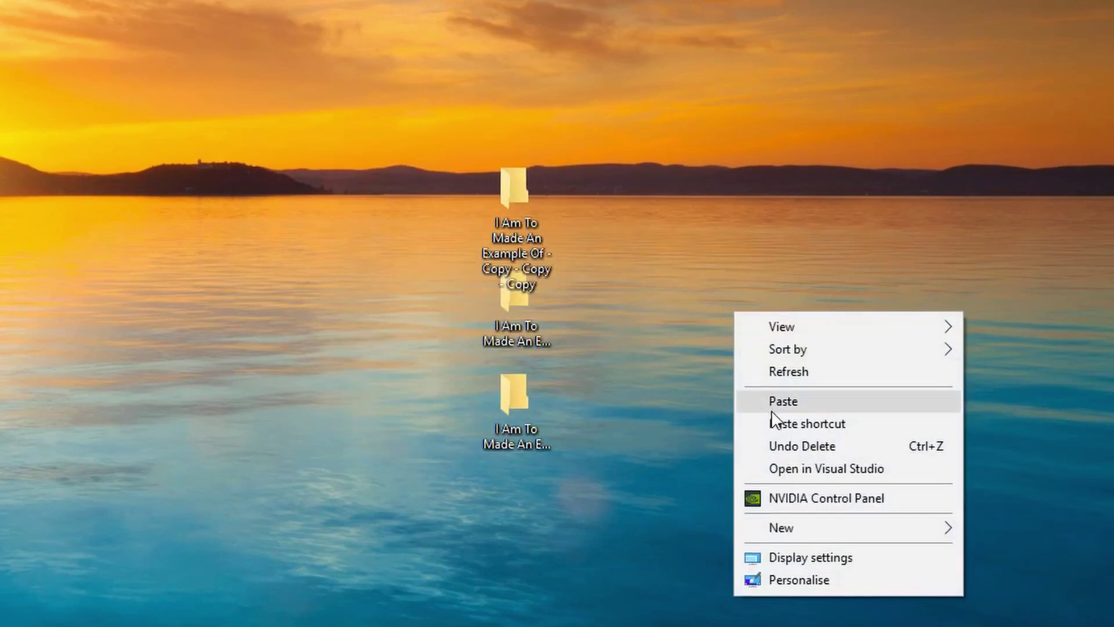
click(801, 423)
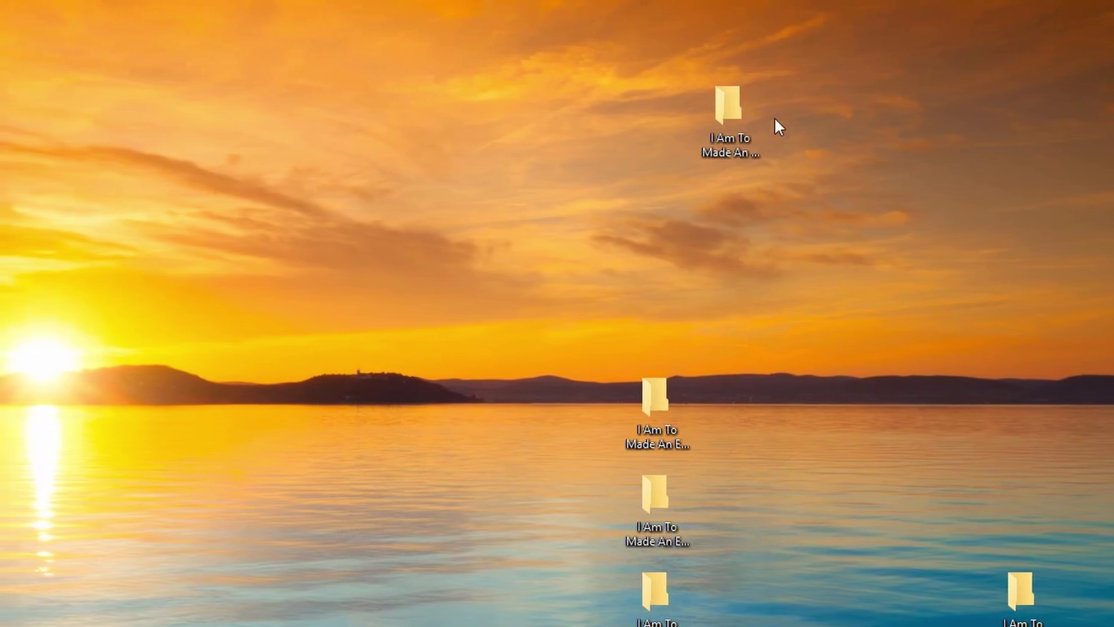
click(715, 107)
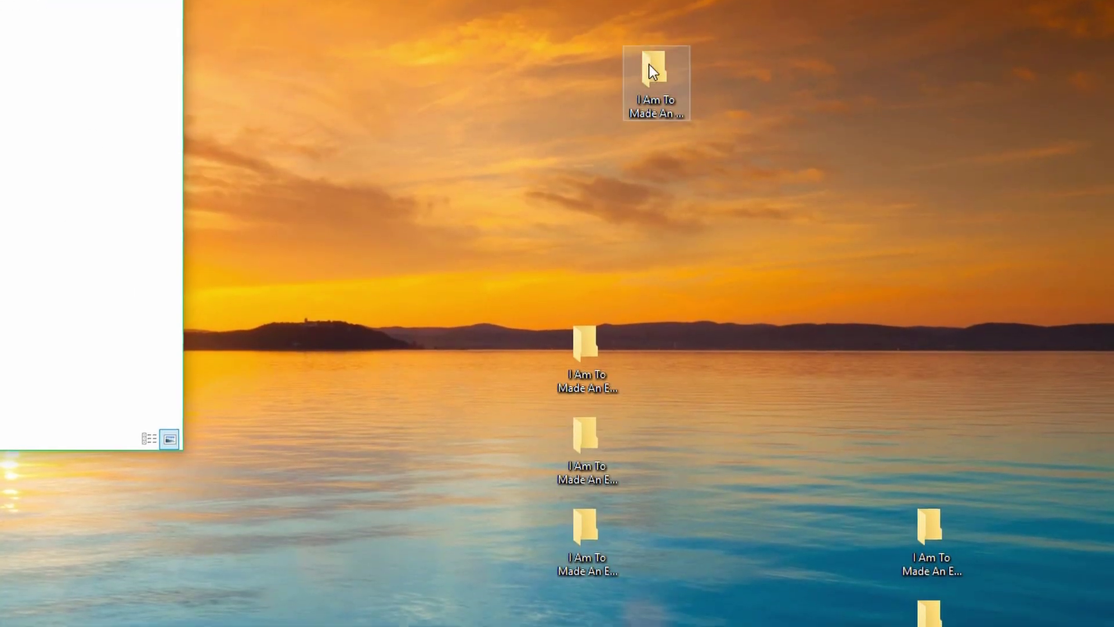
Step: Drag the original folder to the desktop's top edge, then select the column of folder copies
drag(653, 63, 510, 1)
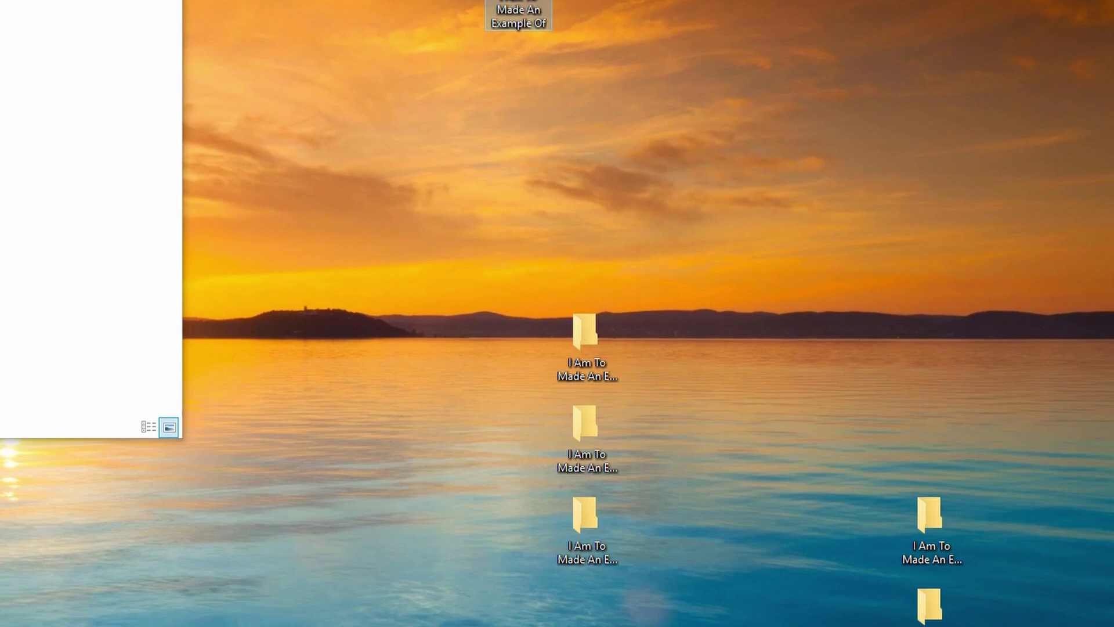
drag(475, 220, 718, 617)
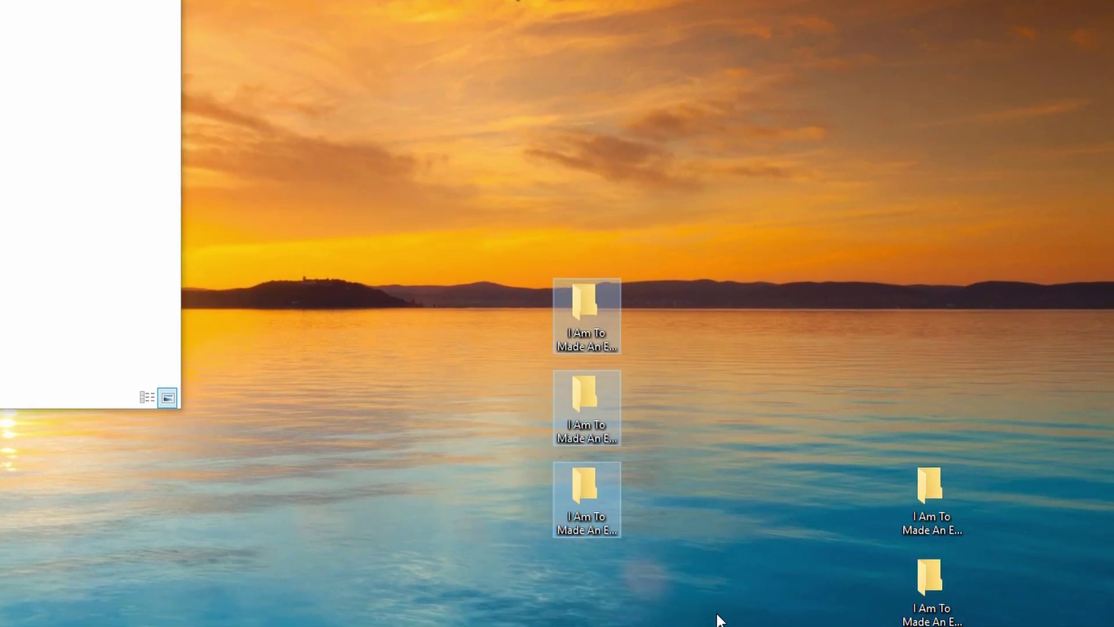
right_click(606, 311)
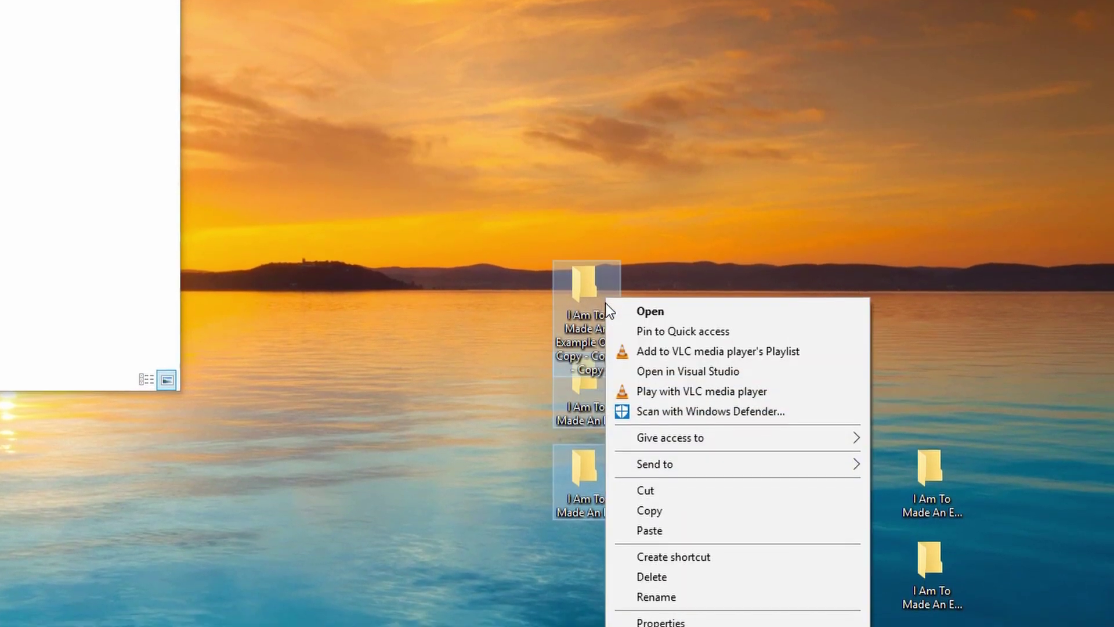
click(392, 259)
drag(428, 216, 762, 566)
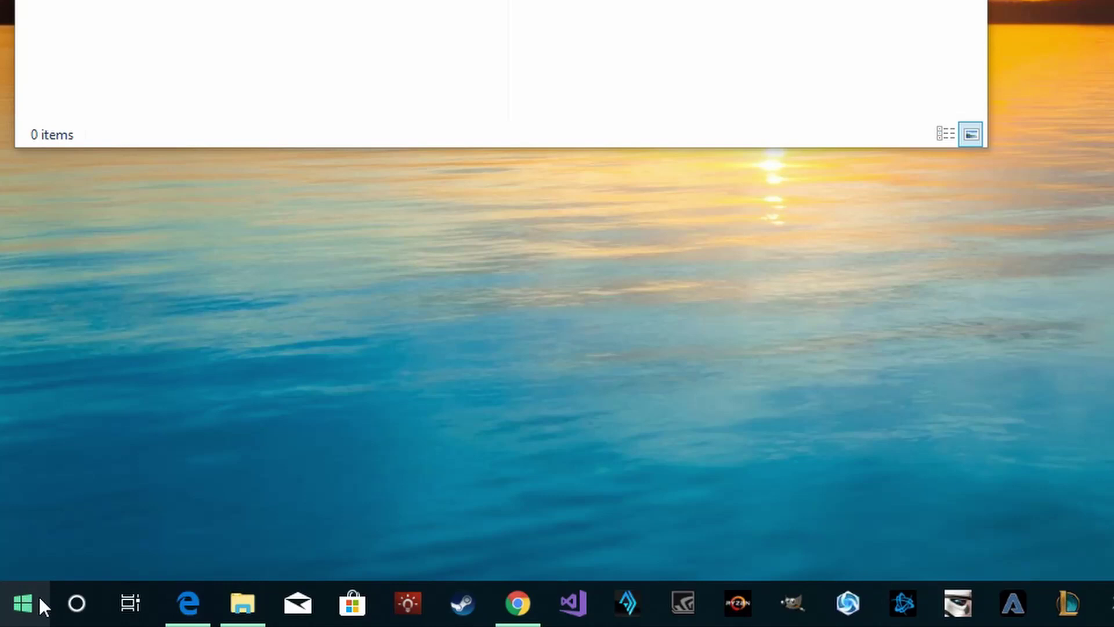
Step: Open the Start menu and Win+X quick links menu, then launch Microsoft Edge from its tile
click(23, 603)
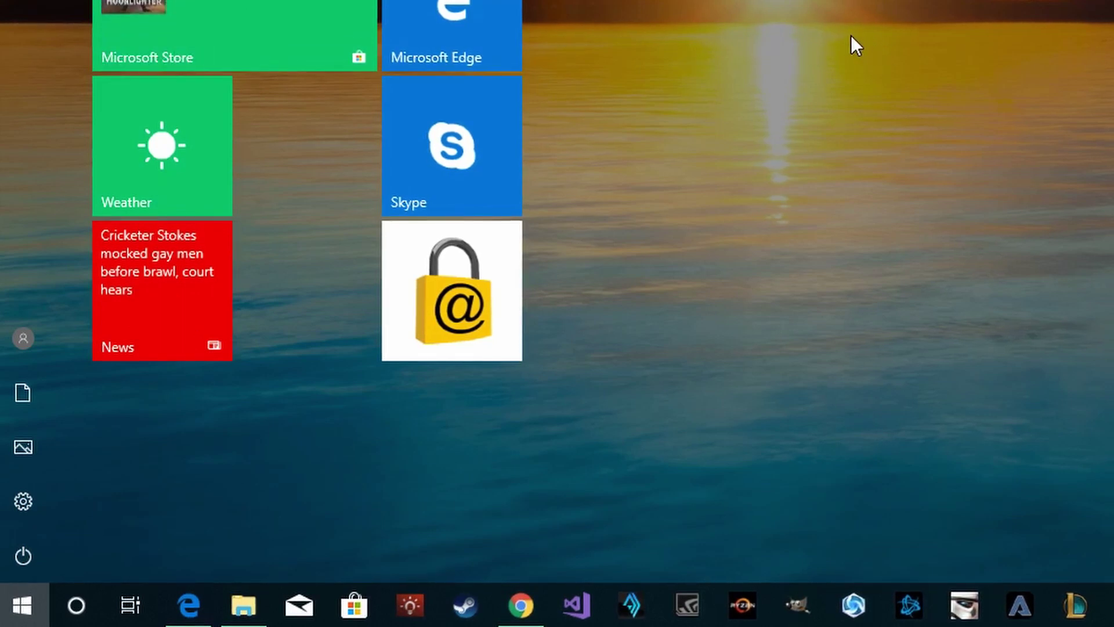
right_click(23, 602)
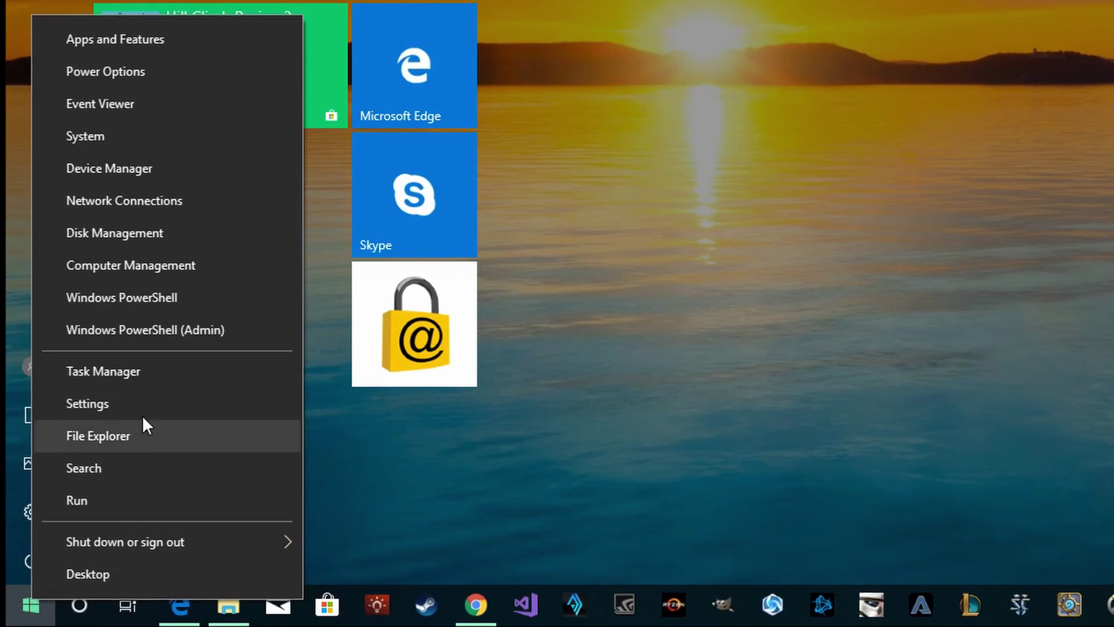
key(Escape)
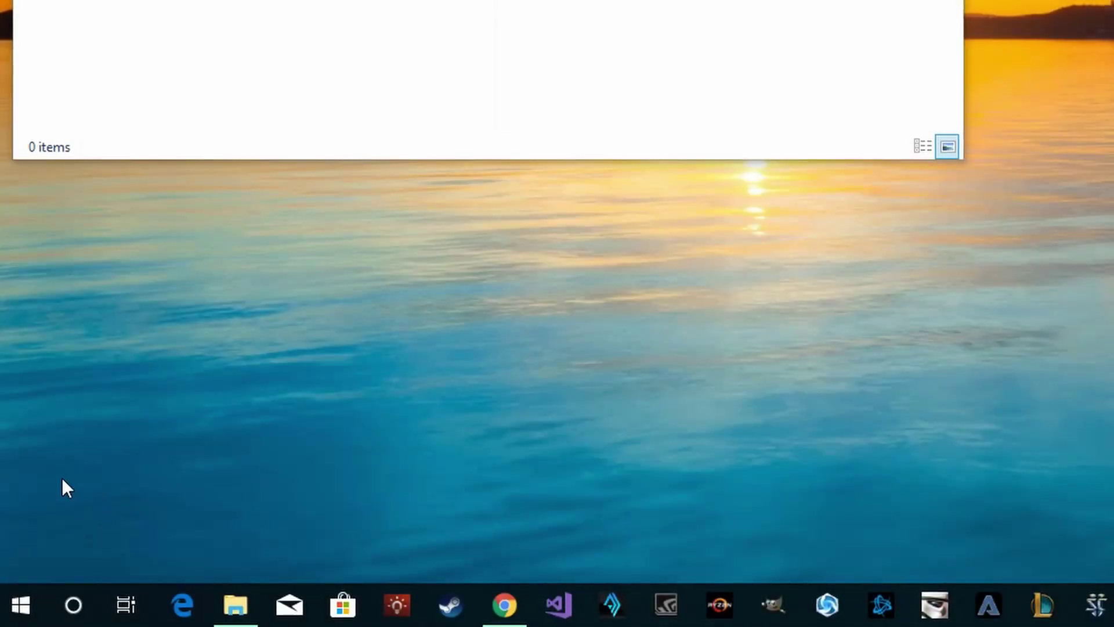
click(16, 601)
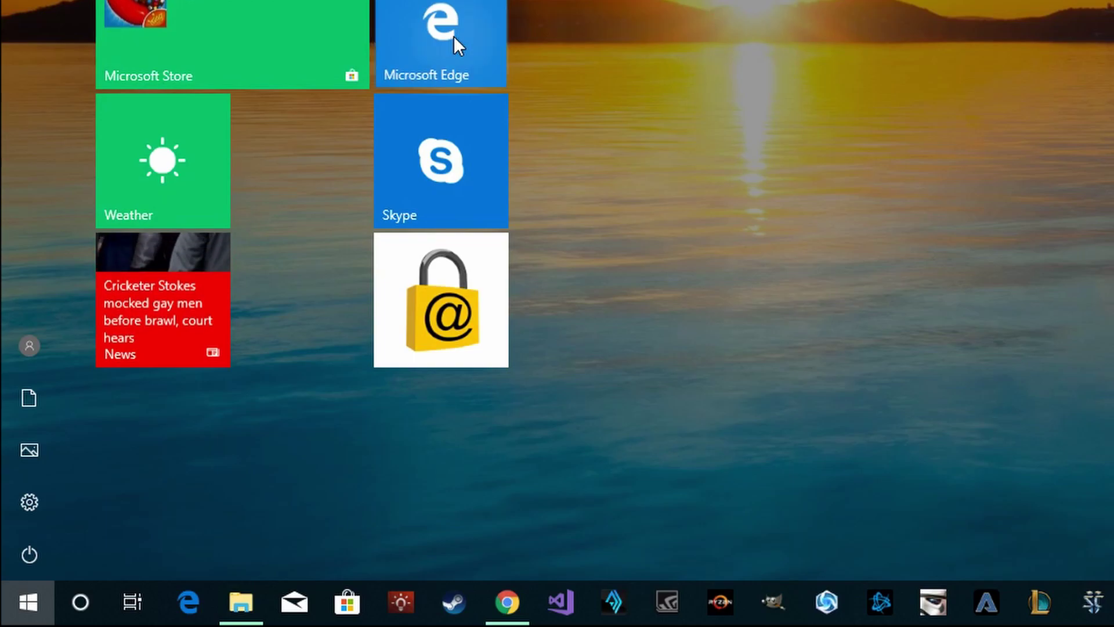
click(454, 36)
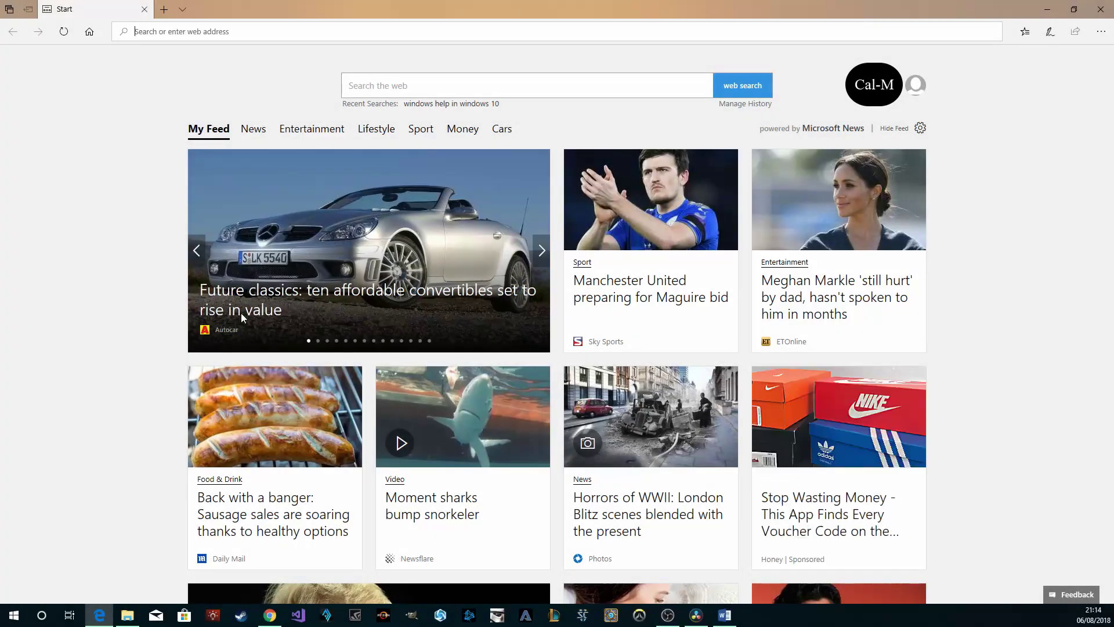